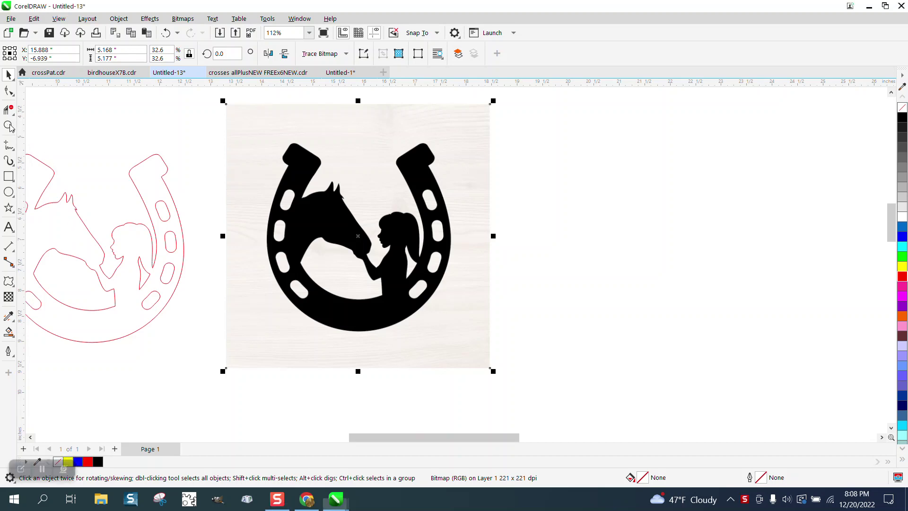
# - Zoom in on the horseshoe bitmap and its right arm edge, then select the bitmap
pyautogui.moveTo(226, 105); pyautogui.dragTo(515, 373)
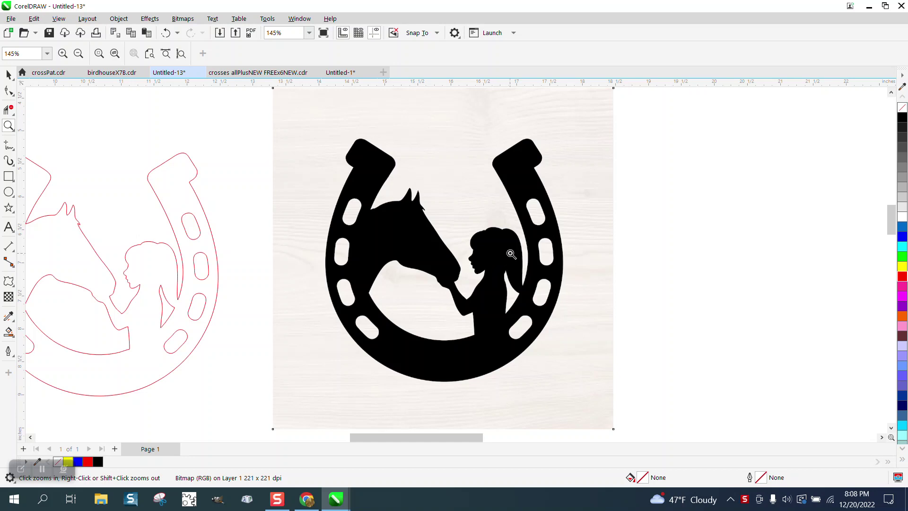
pyautogui.moveTo(518, 242); pyautogui.dragTo(530, 256)
pyautogui.scroll(-4, 402, 256)
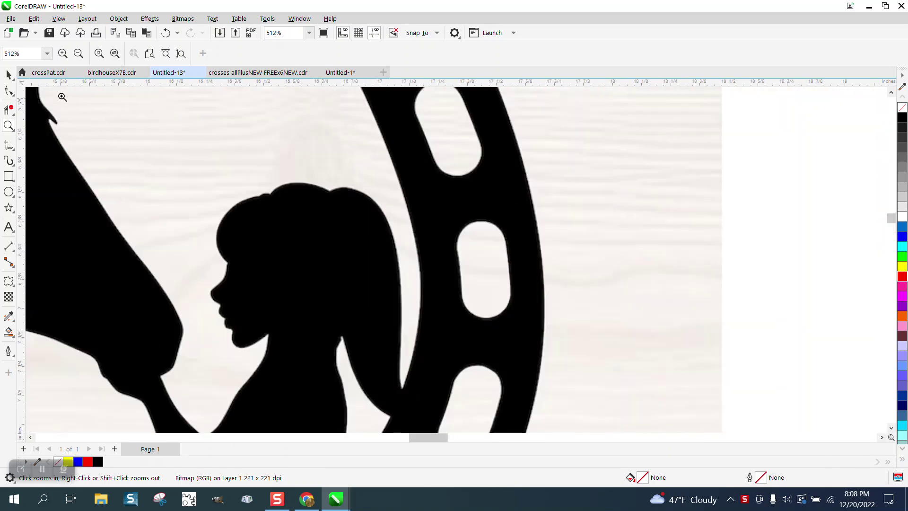
pyautogui.click(8, 74)
pyautogui.click(381, 329)
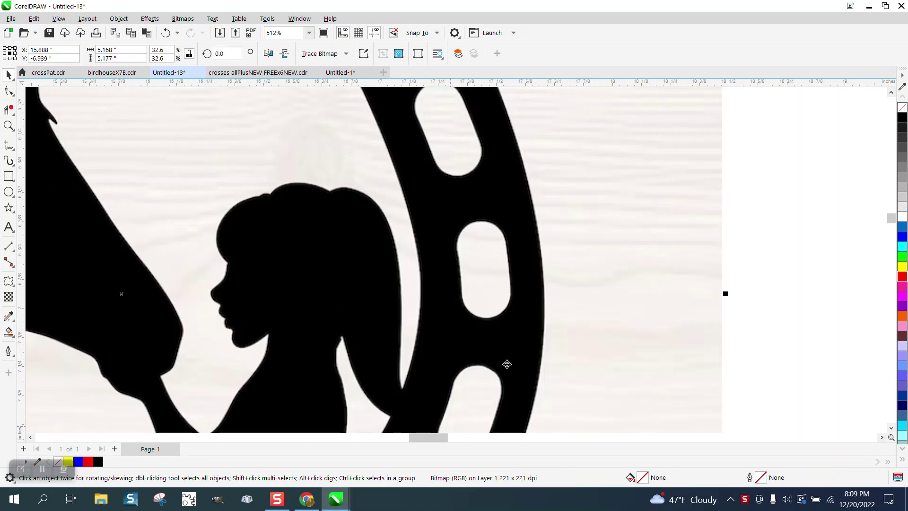
pyautogui.scroll(-1, 492, 308)
pyautogui.scroll(-4, 424, 260)
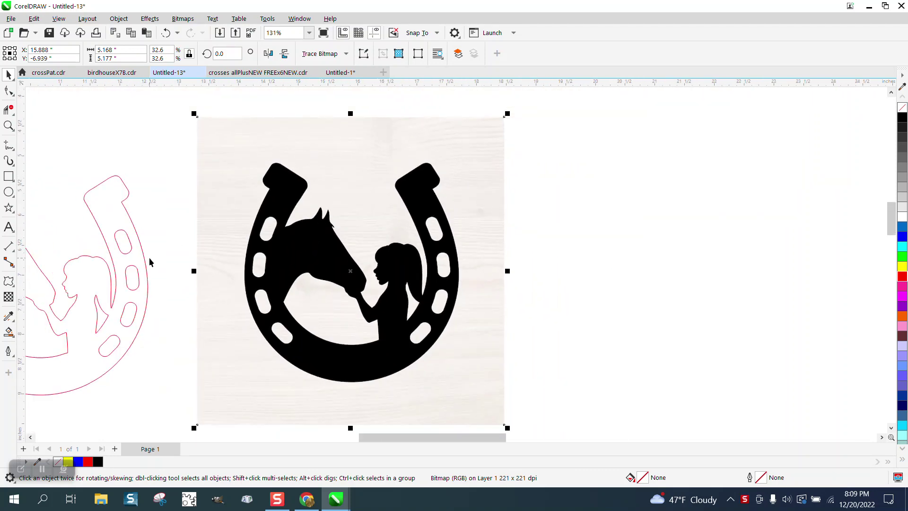
# - Shift the bitmap left and drag the red traced outline to sit left of it
pyautogui.moveTo(141, 250)
pyautogui.mouseDown()
pyautogui.moveTo(669, 254)
pyautogui.moveTo(700, 237)
pyautogui.moveTo(757, 229)
pyautogui.mouseUp()
pyautogui.click(688, 202)
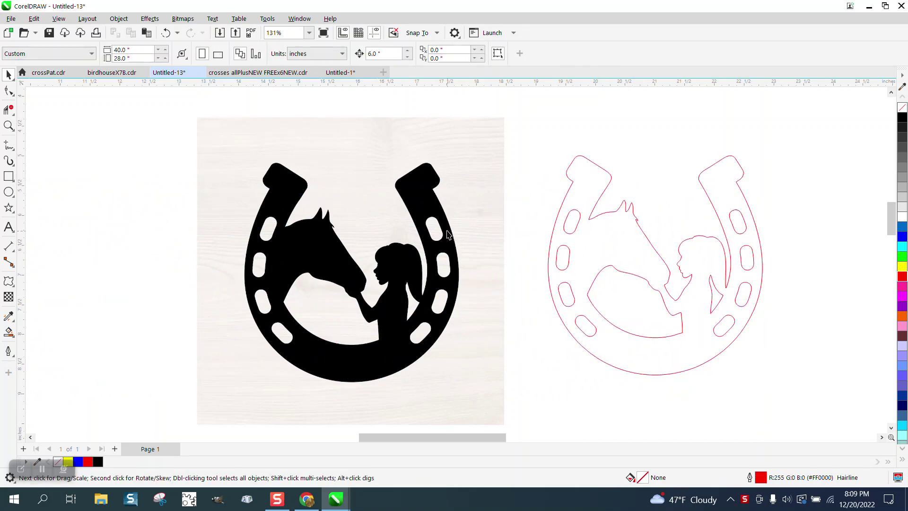
pyautogui.moveTo(433, 209); pyautogui.dragTo(351, 206)
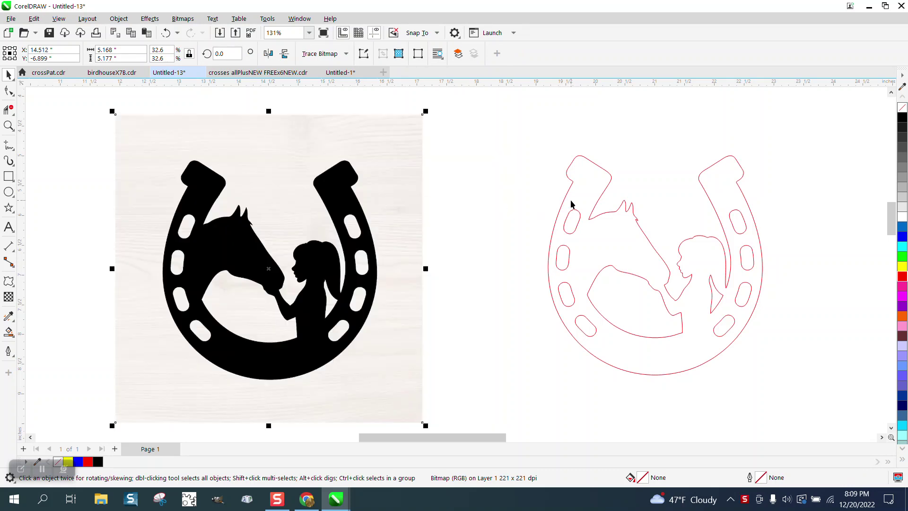
pyautogui.moveTo(543, 146); pyautogui.dragTo(745, 327)
pyautogui.moveTo(804, 397); pyautogui.dragTo(805, 398)
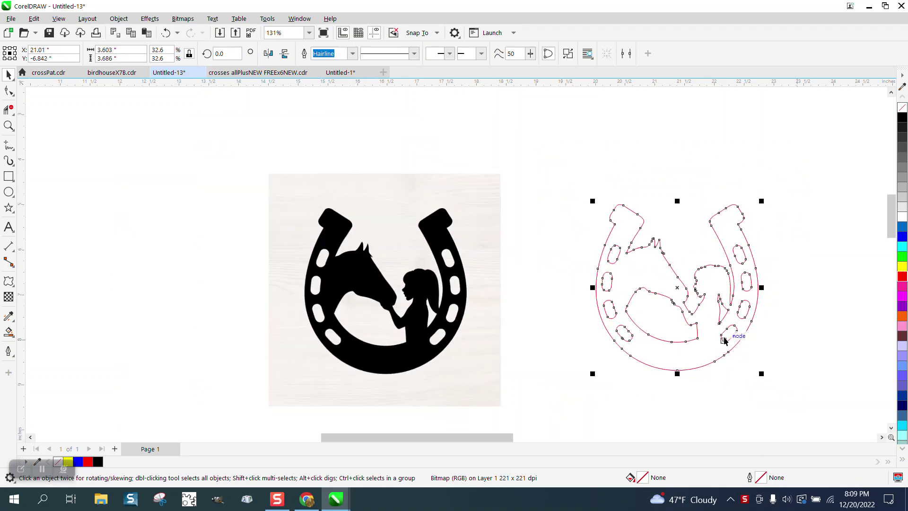
pyautogui.scroll(-2, 681, 287)
pyautogui.moveTo(681, 286); pyautogui.dragTo(179, 281)
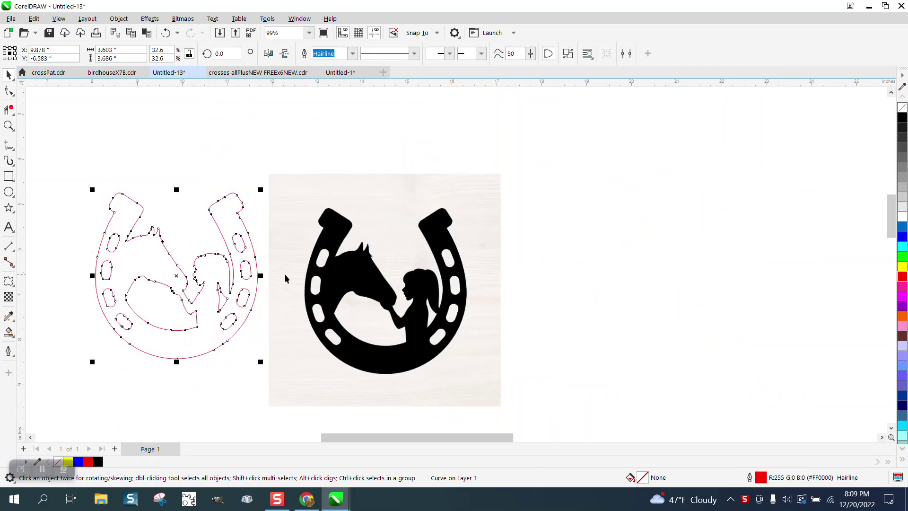
pyautogui.click(324, 275)
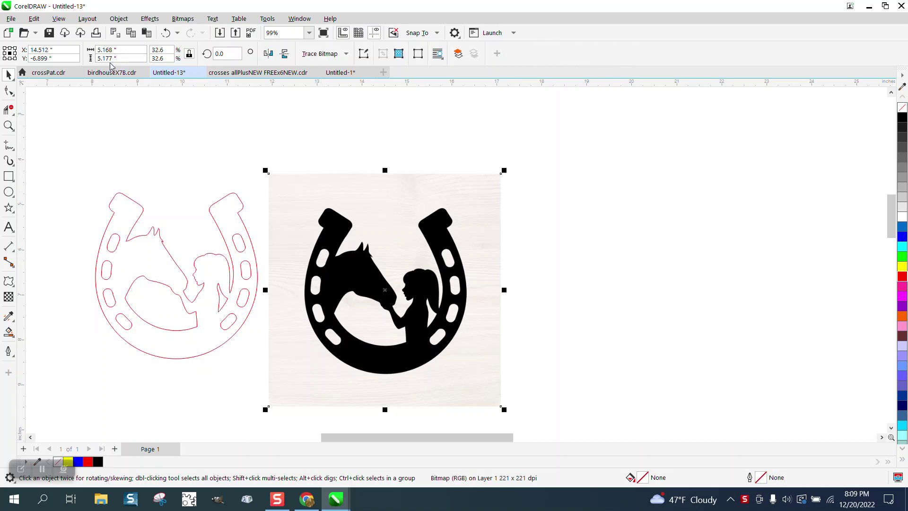
# - Trace the bitmap with PowerTRACE Outline Trace Clipart and move the black traced group right of it
pyautogui.click(346, 54)
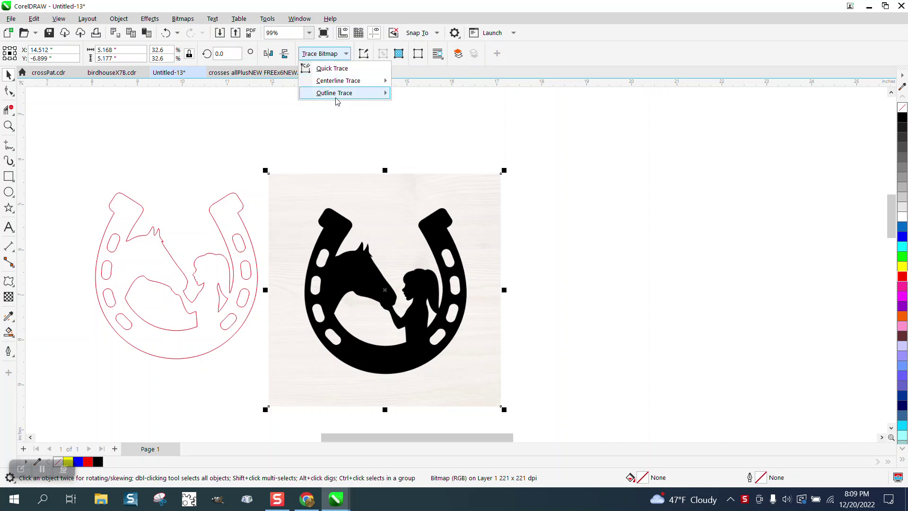
pyautogui.moveTo(337, 102)
pyautogui.click(415, 130)
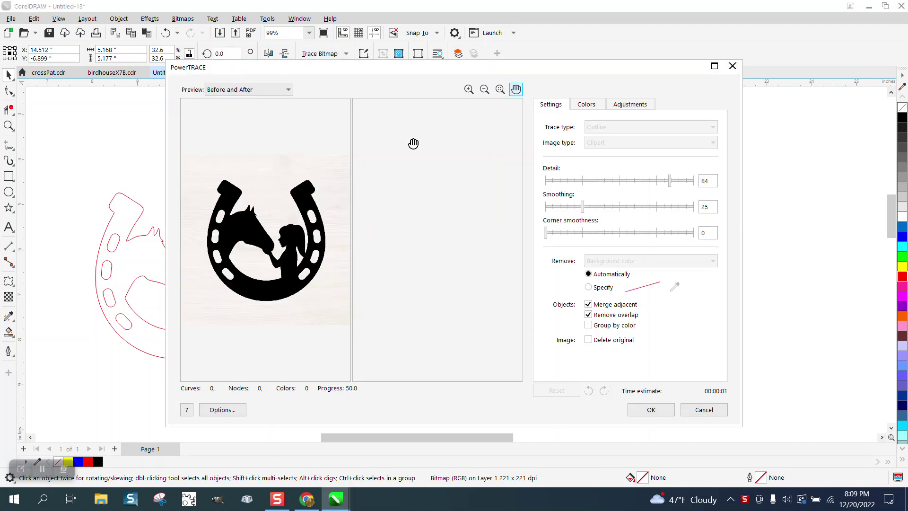
pyautogui.click(659, 413)
pyautogui.moveTo(389, 296); pyautogui.dragTo(637, 294)
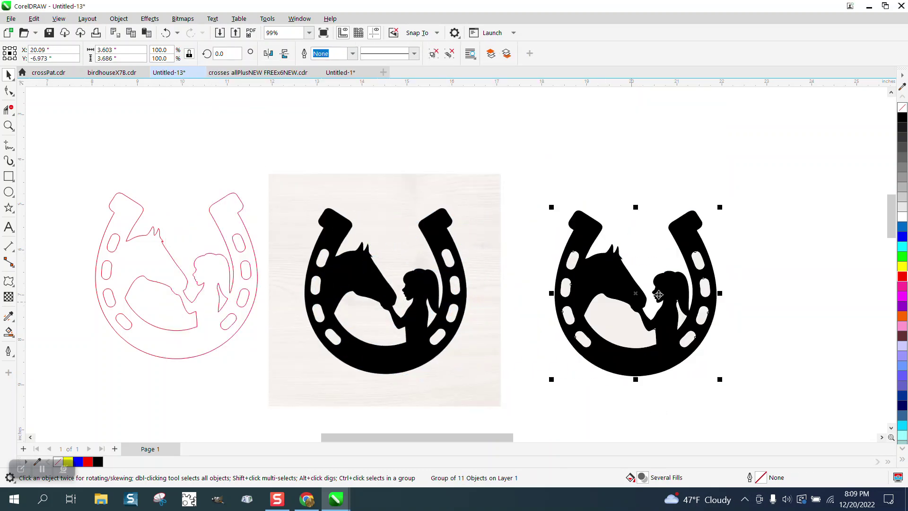
# - Draw a rectangle around the traced horseshoe with a yellow fill and red outline
pyautogui.click(8, 125)
pyautogui.moveTo(535, 173); pyautogui.dragTo(791, 398)
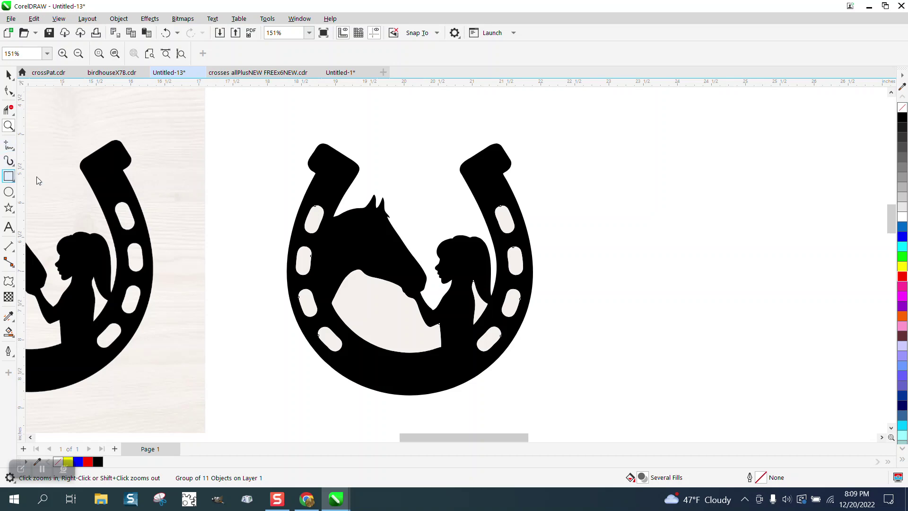
pyautogui.click(9, 176)
pyautogui.moveTo(241, 112)
pyautogui.mouseDown()
pyautogui.moveTo(547, 378)
pyautogui.moveTo(594, 401)
pyautogui.mouseUp()
pyautogui.rightClick(902, 276)
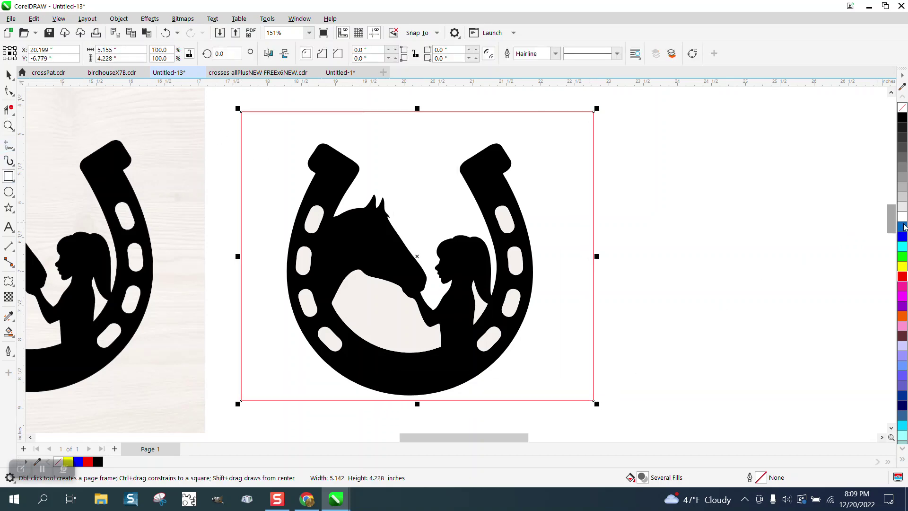
pyautogui.click(903, 267)
# - Send the yellow rectangle to the back of the page and deselect it
pyautogui.click(119, 18)
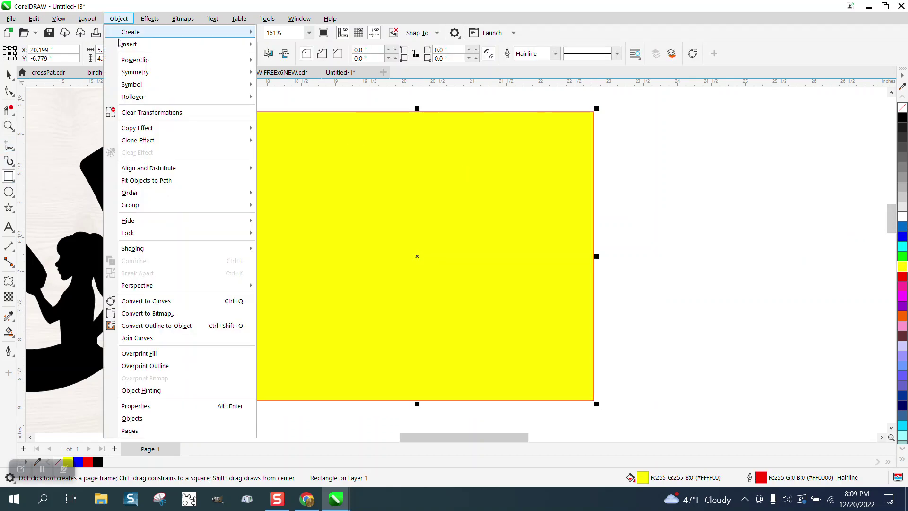
pyautogui.moveTo(151, 195)
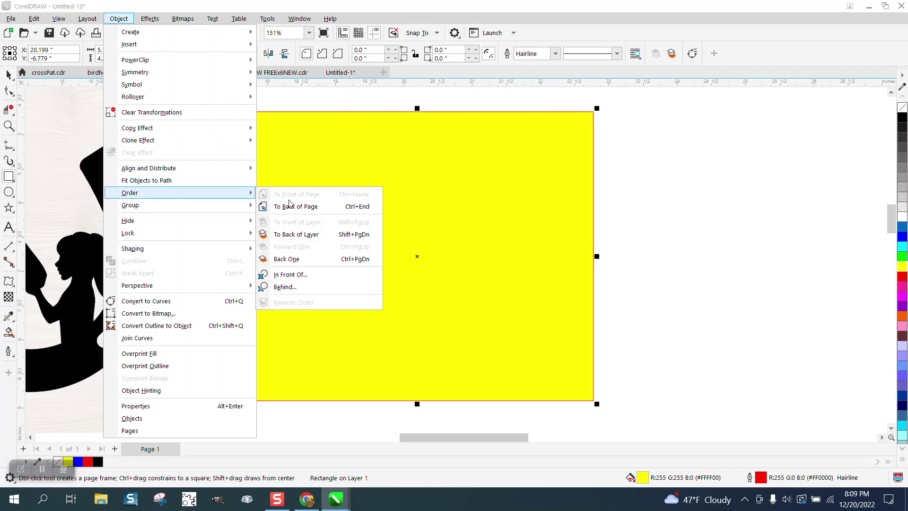
pyautogui.click(290, 206)
pyautogui.click(9, 75)
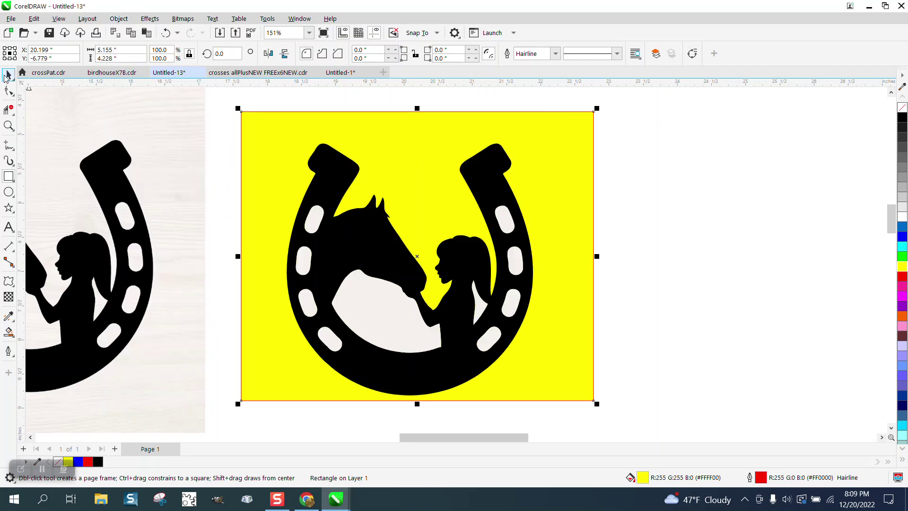
pyautogui.click(215, 95)
# - Ungroup the traced horseshoe group into separate objects
pyautogui.click(332, 151)
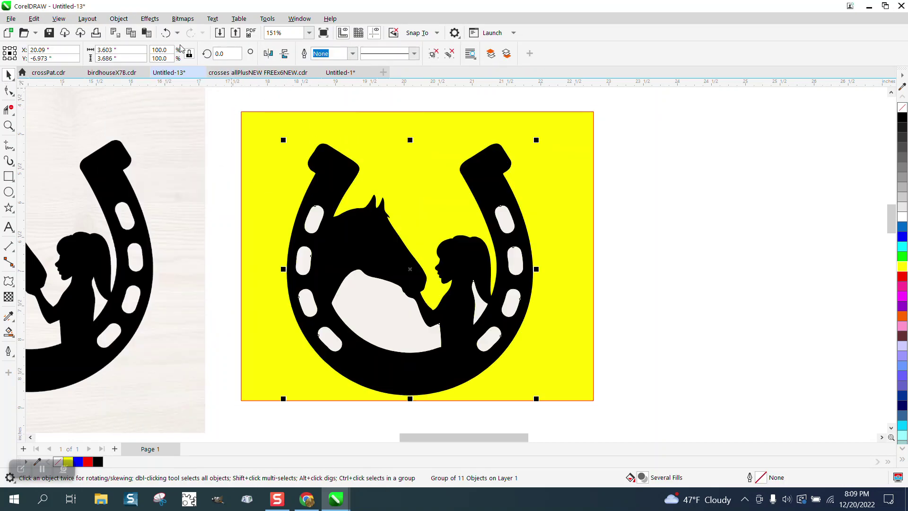
pyautogui.click(124, 19)
pyautogui.moveTo(159, 208)
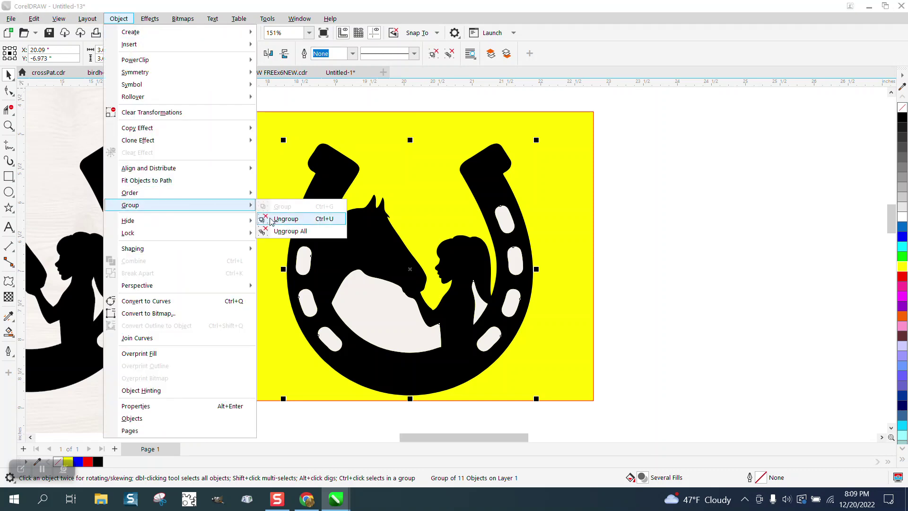
pyautogui.click(286, 218)
pyautogui.click(628, 135)
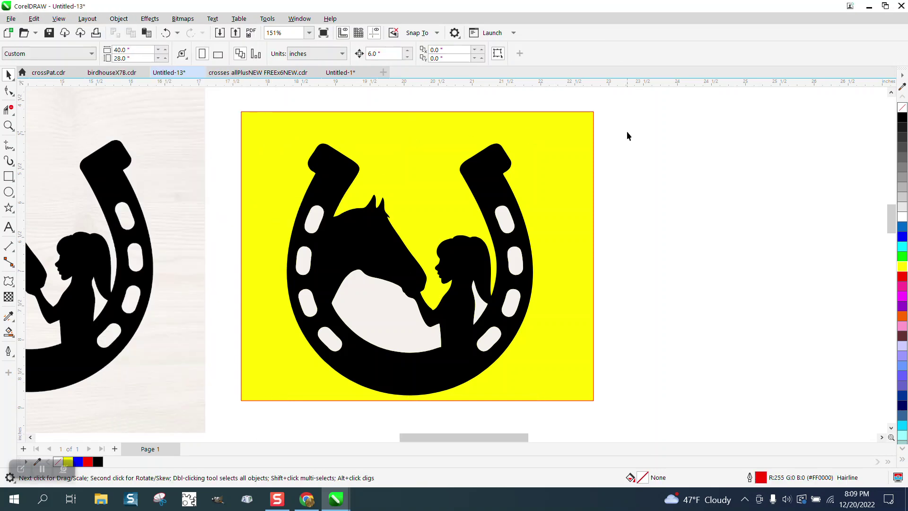
# - Delete the white inner shapes and put the black horseshoe curve back on the yellow rectangle
pyautogui.moveTo(501, 179); pyautogui.dragTo(790, 164)
pyautogui.moveTo(269, 113); pyautogui.dragTo(558, 402)
pyautogui.press('Delete')
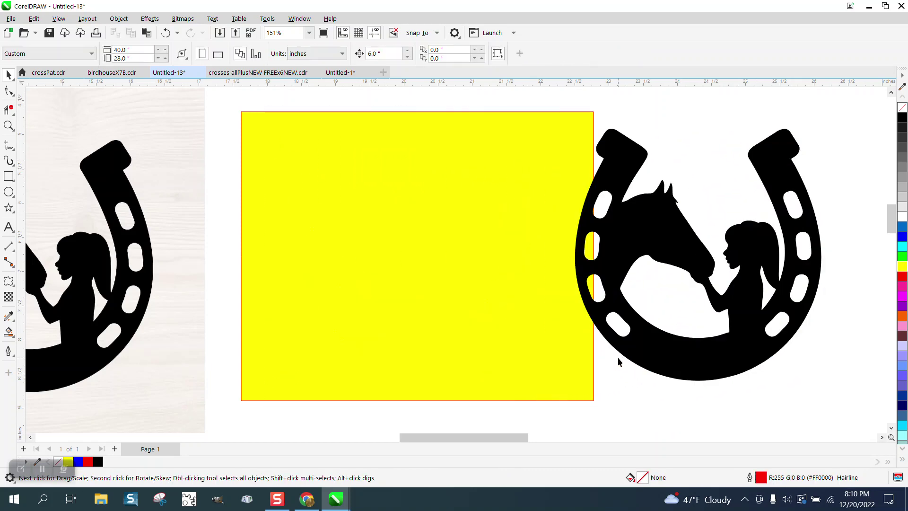
pyautogui.moveTo(681, 352); pyautogui.dragTo(391, 358)
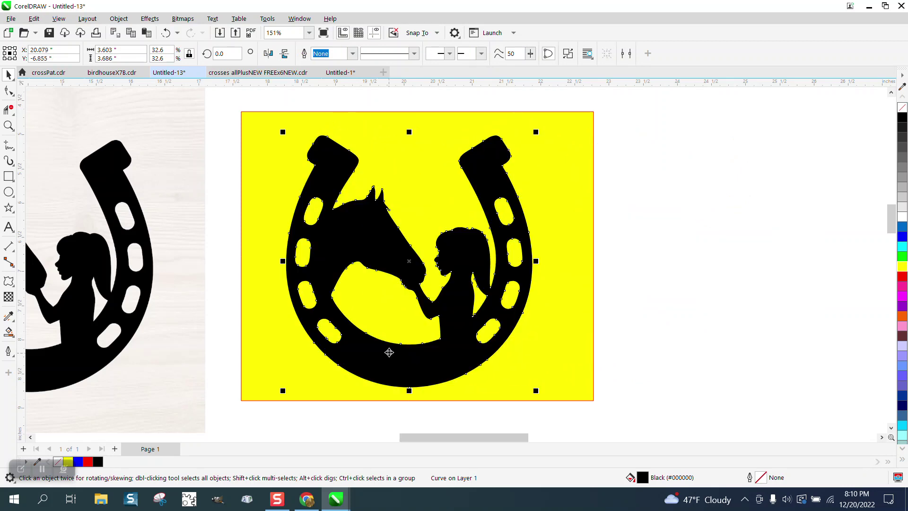
# - Inspect the horse's ears up close, then remove the horseshoe's black fill
pyautogui.click(15, 126)
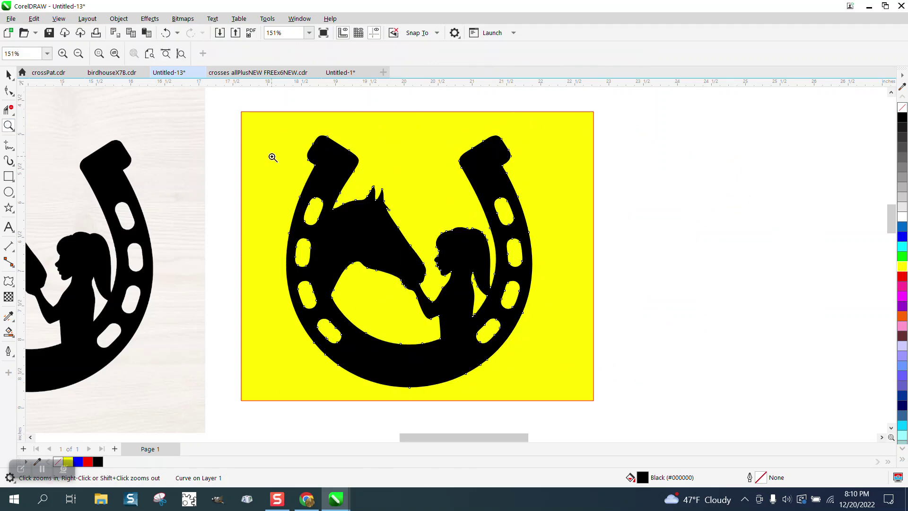
pyautogui.moveTo(341, 170); pyautogui.dragTo(401, 231)
pyautogui.scroll(-3, 304, 206)
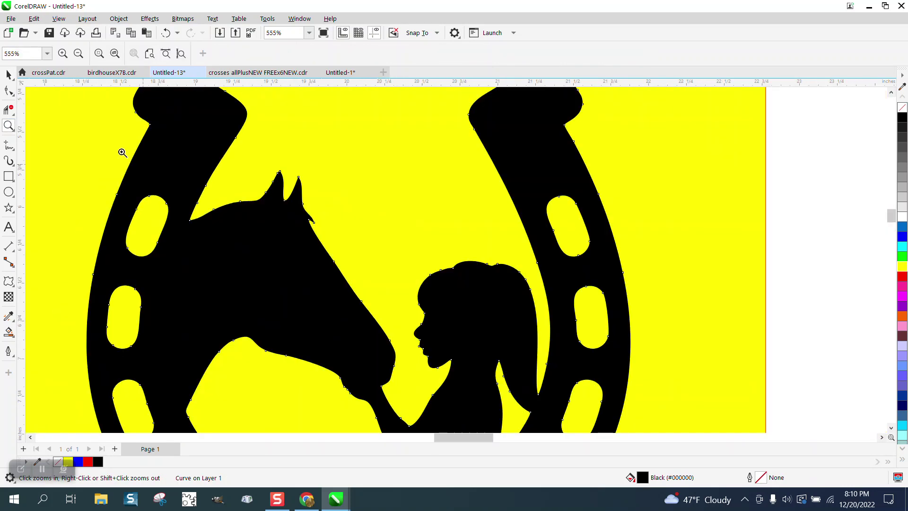
pyautogui.click(8, 74)
pyautogui.scroll(-1, 403, 192)
pyautogui.rightClick(404, 196)
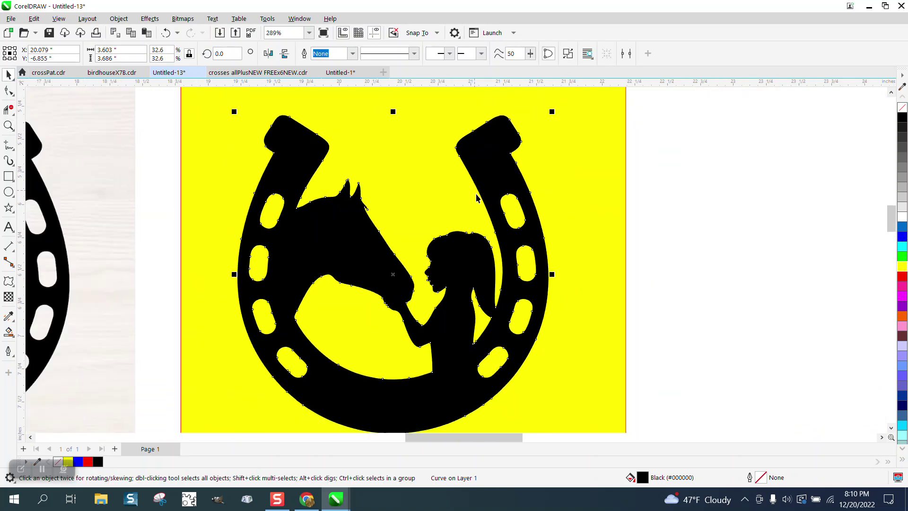
pyautogui.click(903, 111)
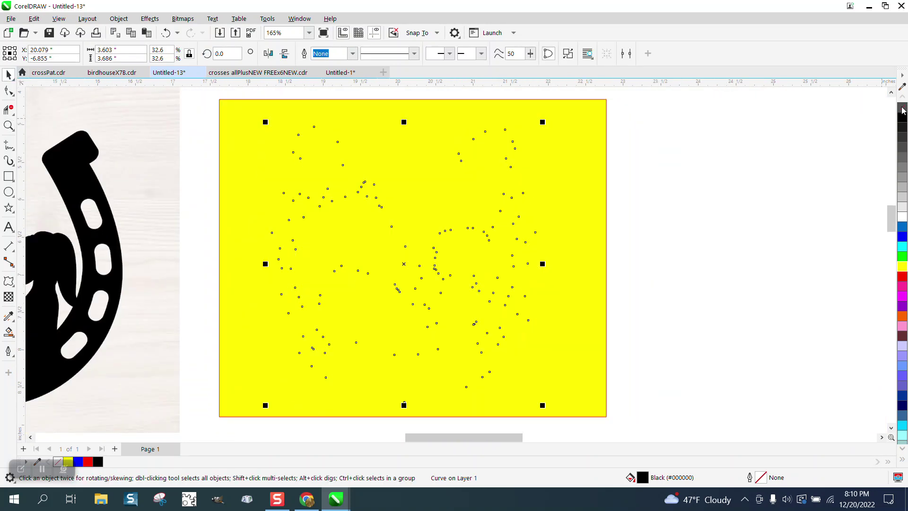
# - Give the unfilled horseshoe curve a red hairline outline and deselect it
pyautogui.rightClick(904, 278)
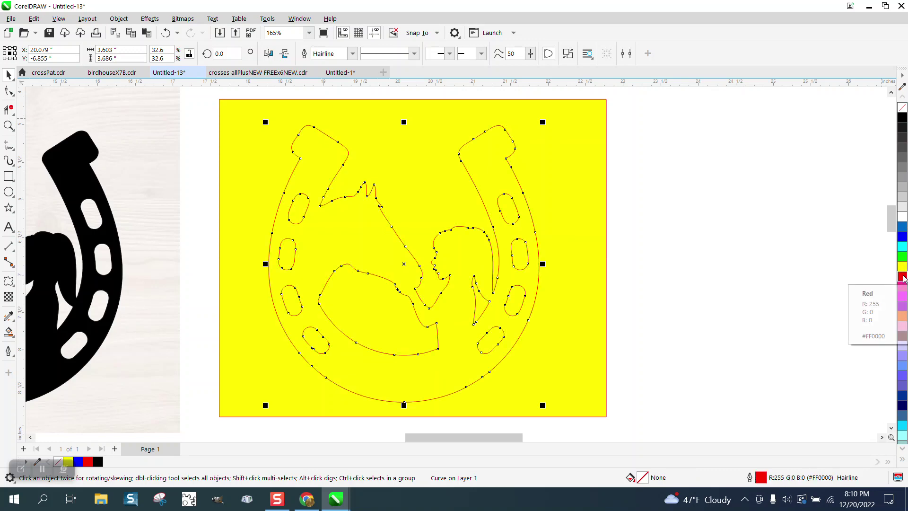
pyautogui.click(622, 223)
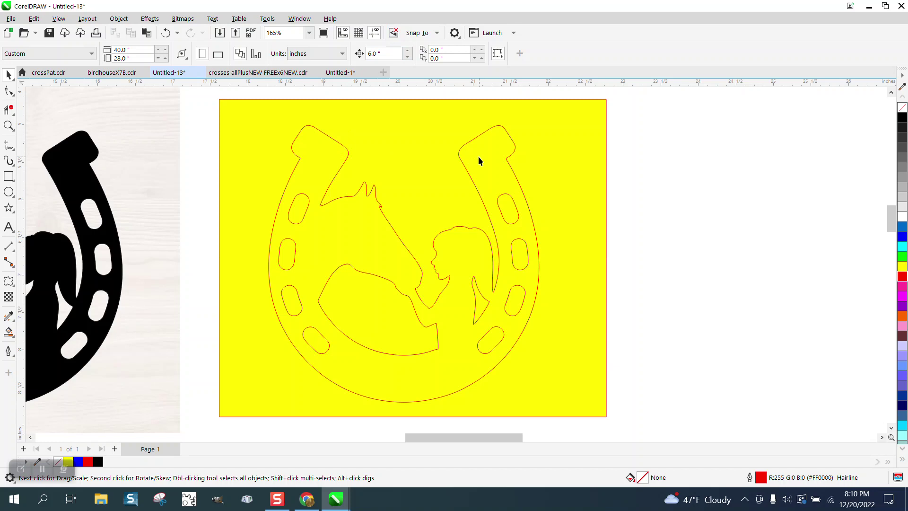
pyautogui.scroll(-1, 479, 156)
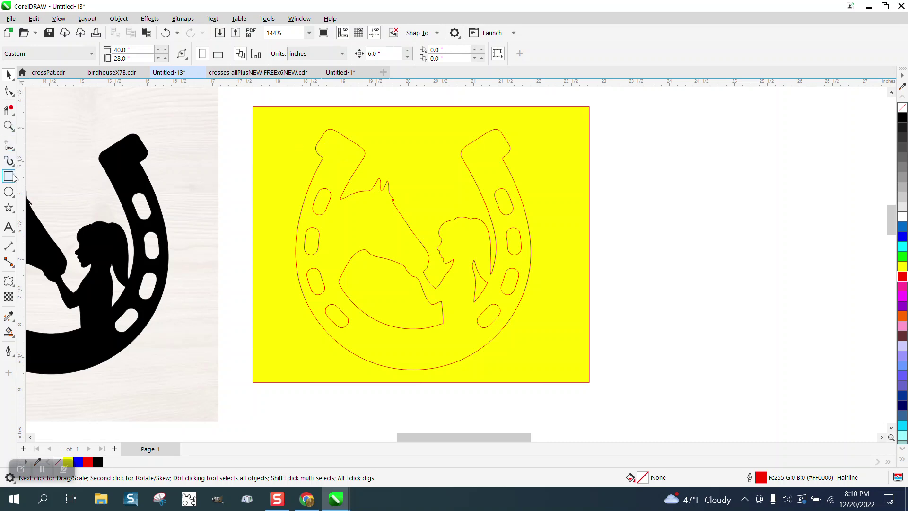
# - Draw a small rectangle beside the page and trial a 0.5" single-corner radius, then undo it
pyautogui.moveTo(640, 155); pyautogui.dragTo(681, 166)
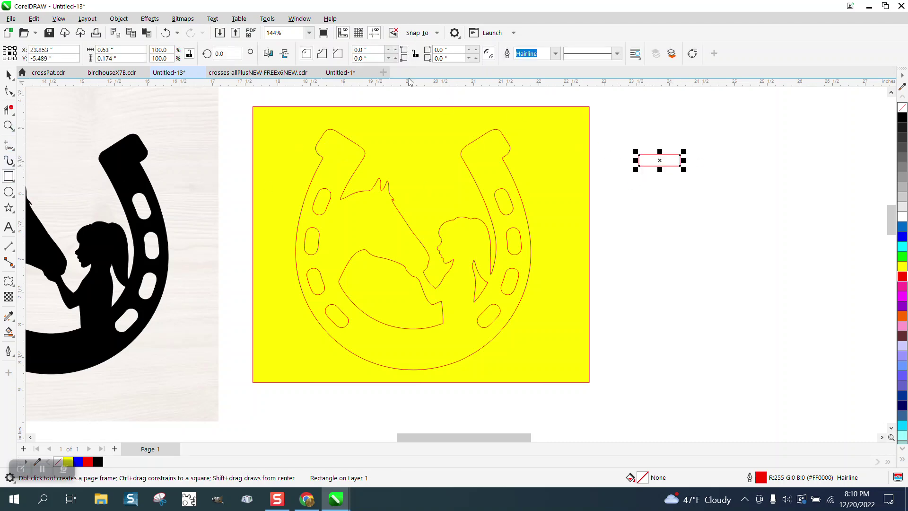
pyautogui.click(360, 50)
pyautogui.press('BackSpace')
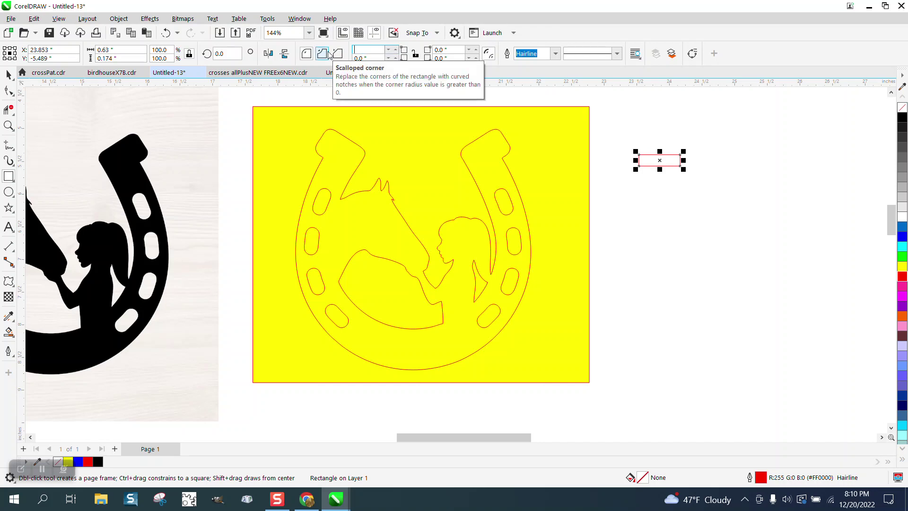
pyautogui.press('Return')
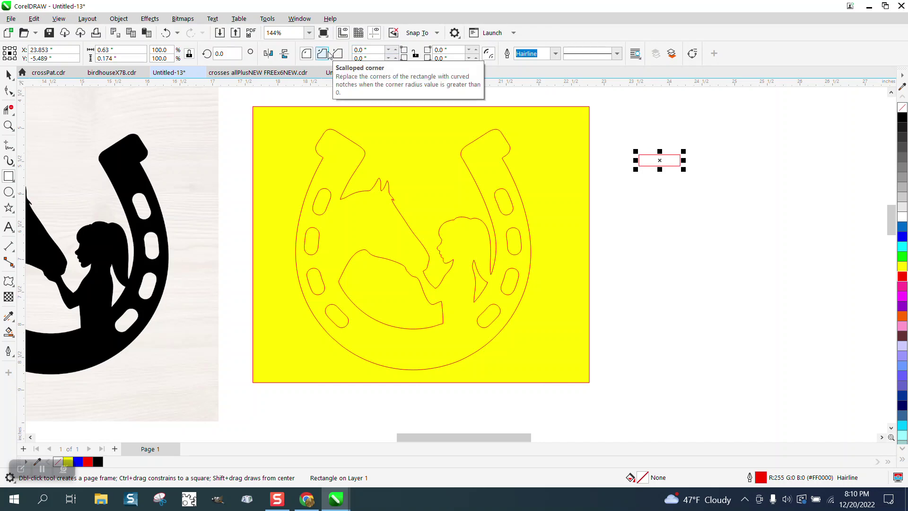
pyautogui.click(368, 49)
pyautogui.press('Return')
pyautogui.hotkey('ctrl', 'z')
# - Lock the corner radii and round all four corners by 0.5"
pyautogui.click(416, 54)
pyautogui.click(364, 49)
pyautogui.write('.5')
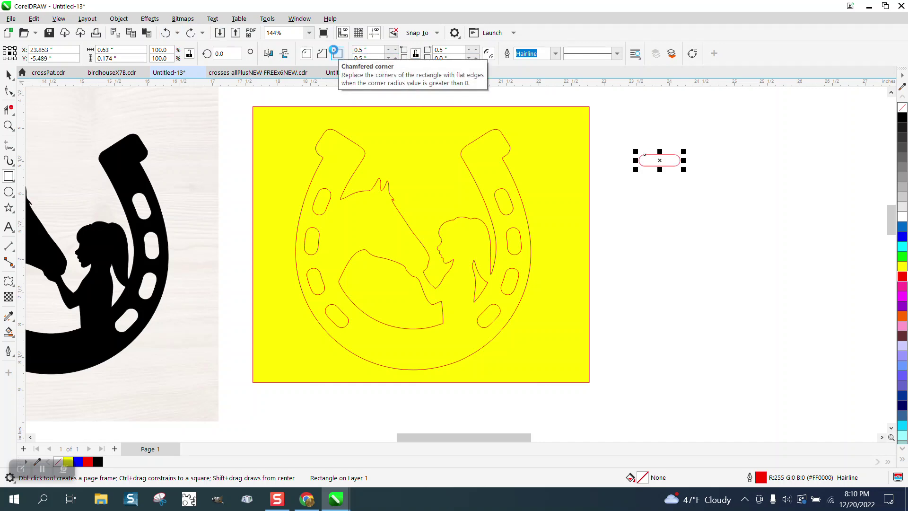
pyautogui.press('Return')
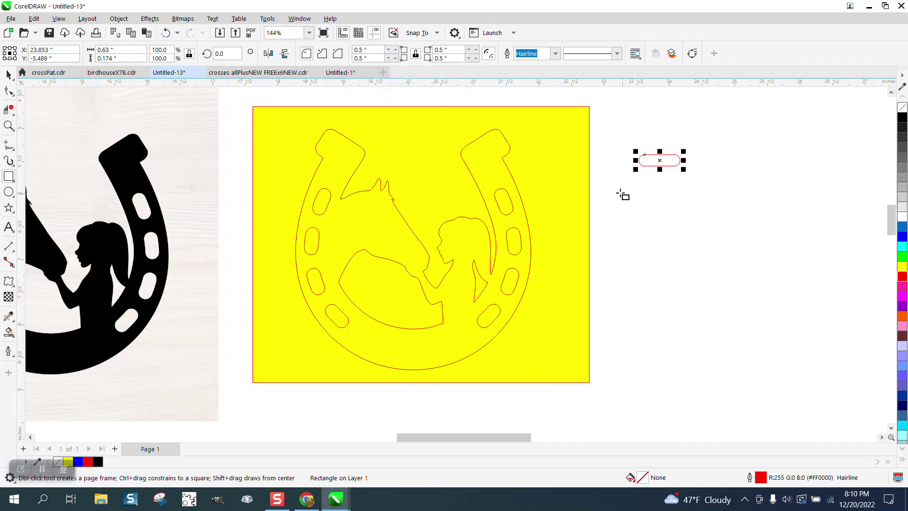
pyautogui.click(9, 74)
# - Move the rounded slot onto the horseshoe's top-left tip and zoom in closely on it
pyautogui.moveTo(657, 165); pyautogui.dragTo(339, 148)
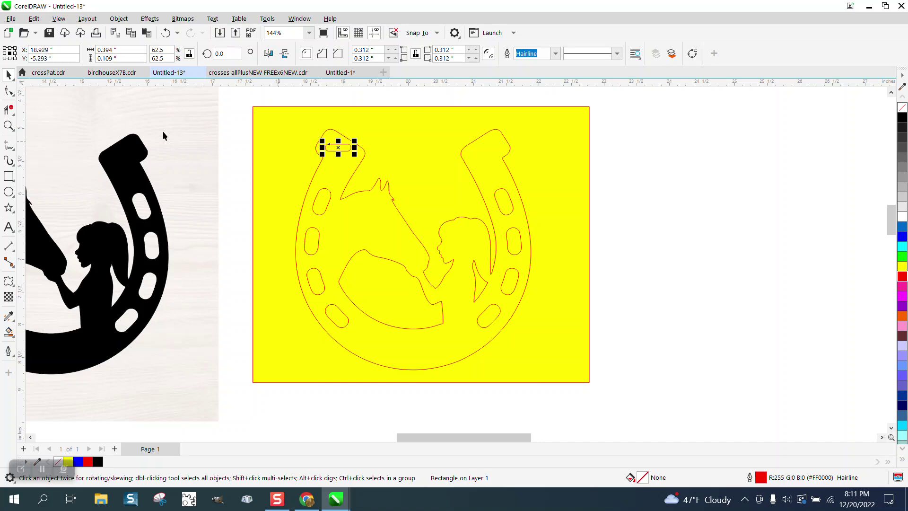
pyautogui.click(8, 126)
pyautogui.moveTo(299, 124); pyautogui.dragTo(428, 200)
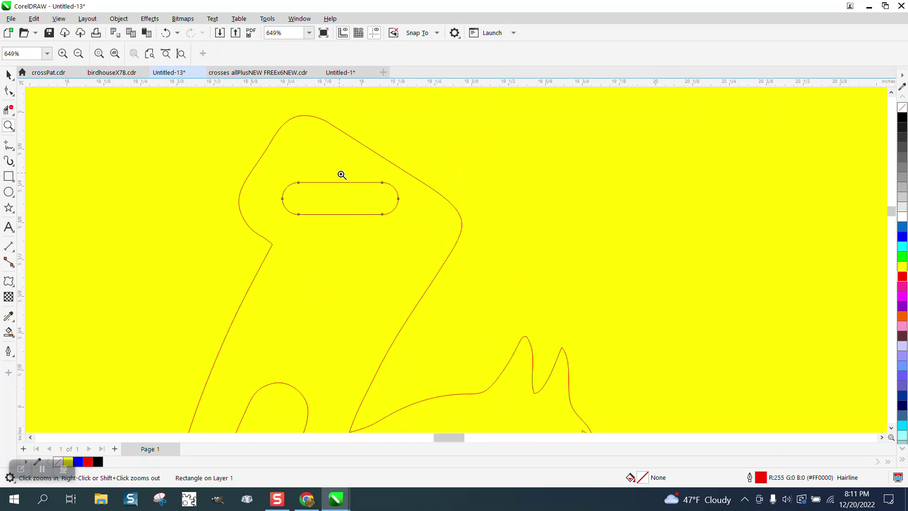
pyautogui.click(9, 74)
pyautogui.click(371, 201)
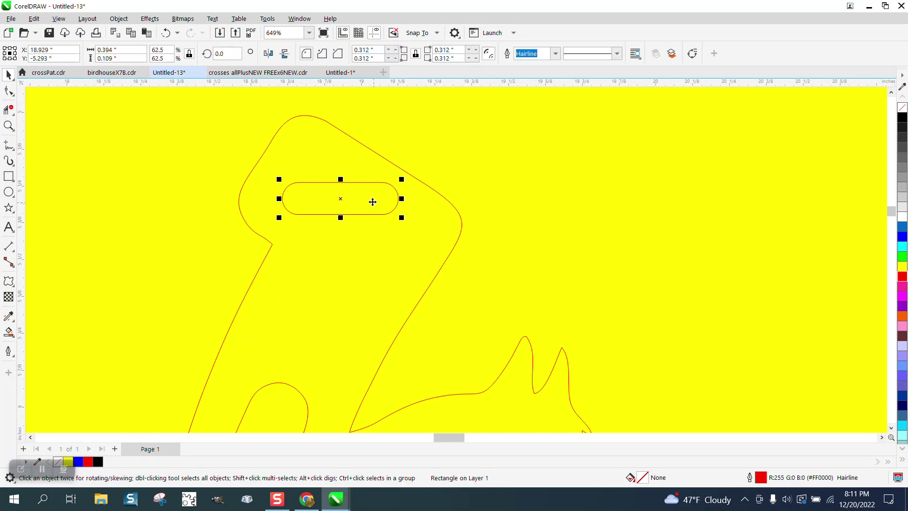
pyautogui.click(340, 199)
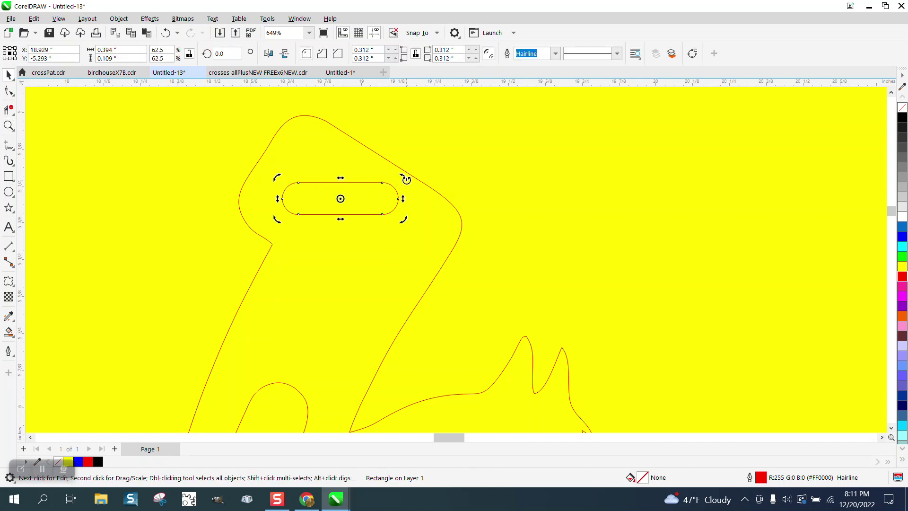
pyautogui.press('z')
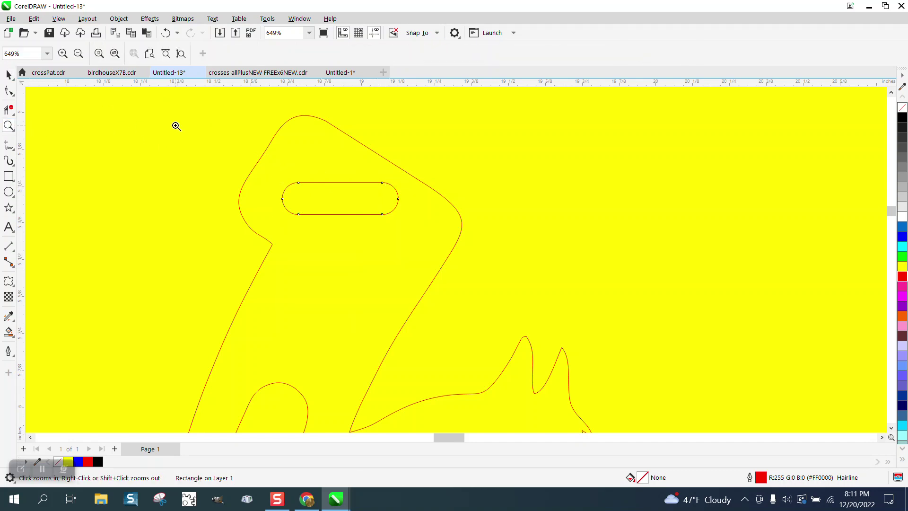
pyautogui.moveTo(495, 265); pyautogui.dragTo(495, 266)
pyautogui.click(8, 74)
pyautogui.click(395, 226)
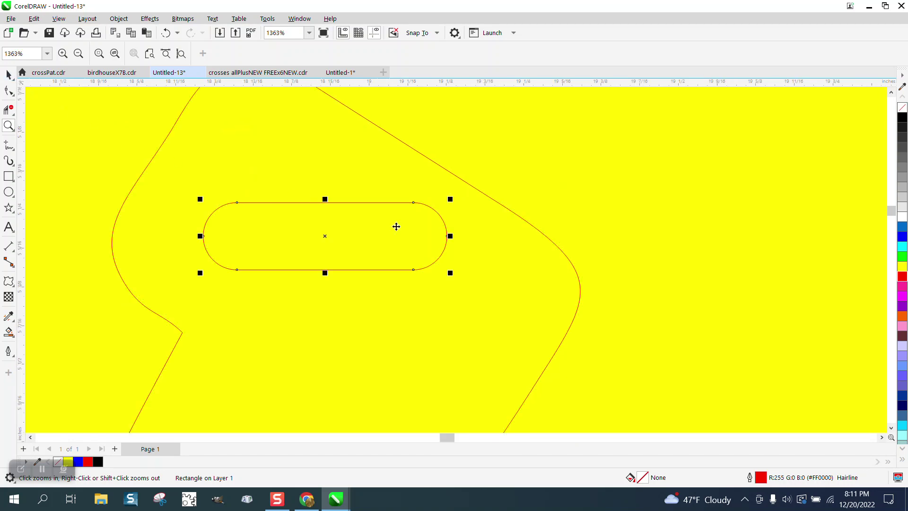
# - Pivot the slot on its top-right corner and rotate it to about 327.4° along the tip's edge
pyautogui.moveTo(413, 203); pyautogui.dragTo(481, 193)
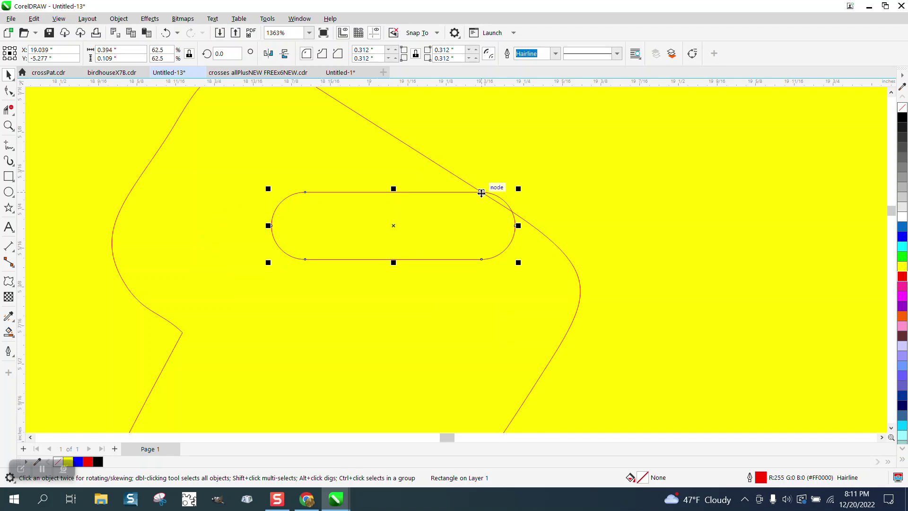
pyautogui.click(479, 195)
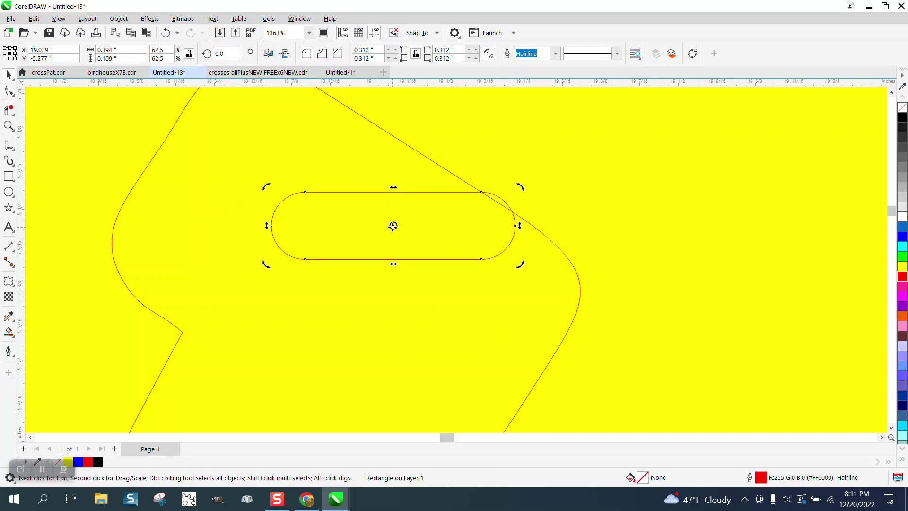
pyautogui.moveTo(393, 226); pyautogui.dragTo(481, 192)
pyautogui.moveTo(307, 193)
pyautogui.mouseDown()
pyautogui.moveTo(318, 172)
pyautogui.moveTo(298, 190)
pyautogui.mouseUp()
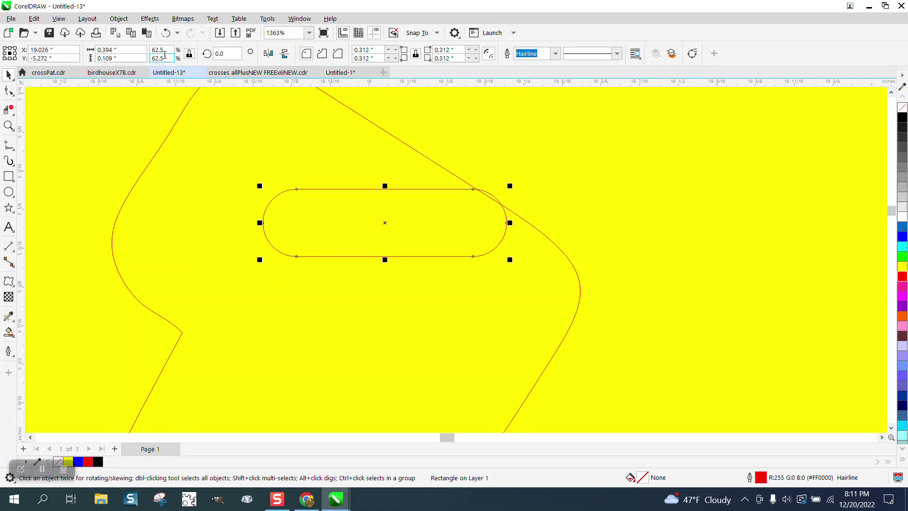
pyautogui.click(166, 33)
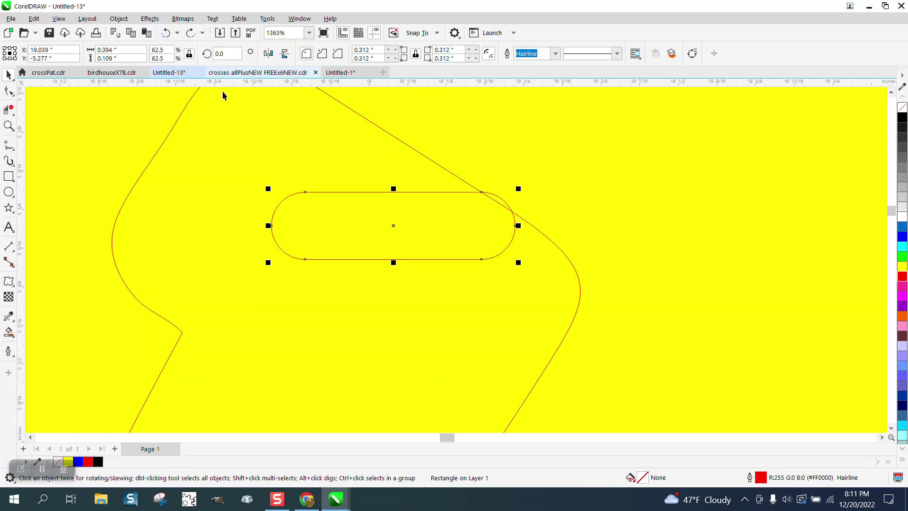
pyautogui.click(393, 226)
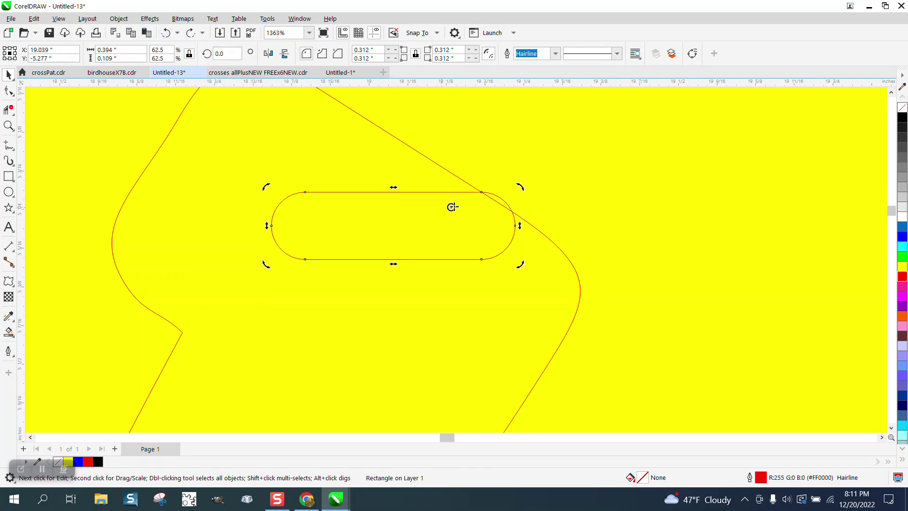
pyautogui.moveTo(481, 192); pyautogui.dragTo(269, 226)
pyautogui.moveTo(265, 187); pyautogui.dragTo(343, 99)
pyautogui.scroll(-2, 430, 197)
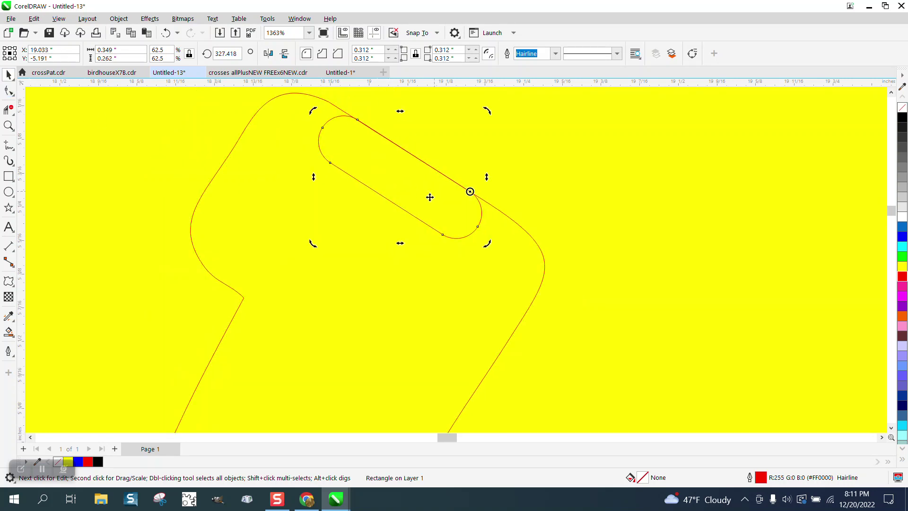
# - Duplicate the slot, mirror it horizontally into the right tip at about 212.6°, and nudge the left slot up
pyautogui.click(460, 204)
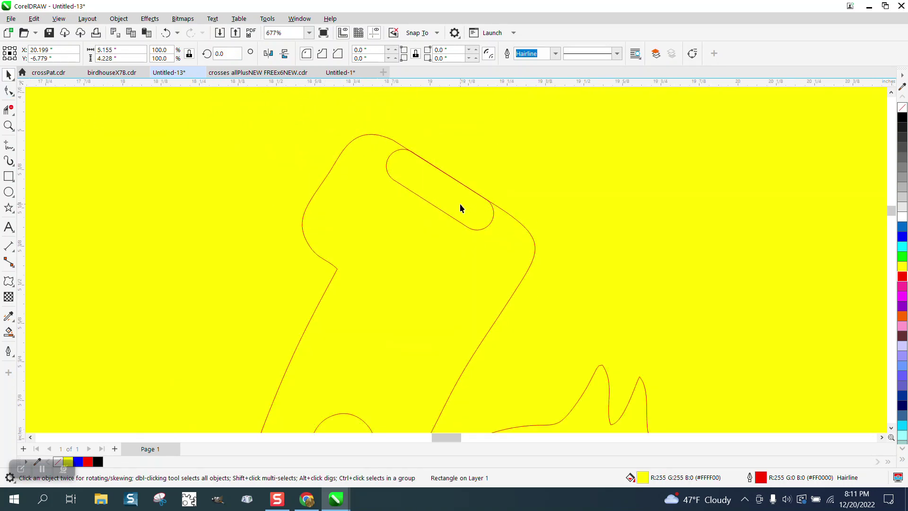
pyautogui.moveTo(440, 188); pyautogui.dragTo(427, 237)
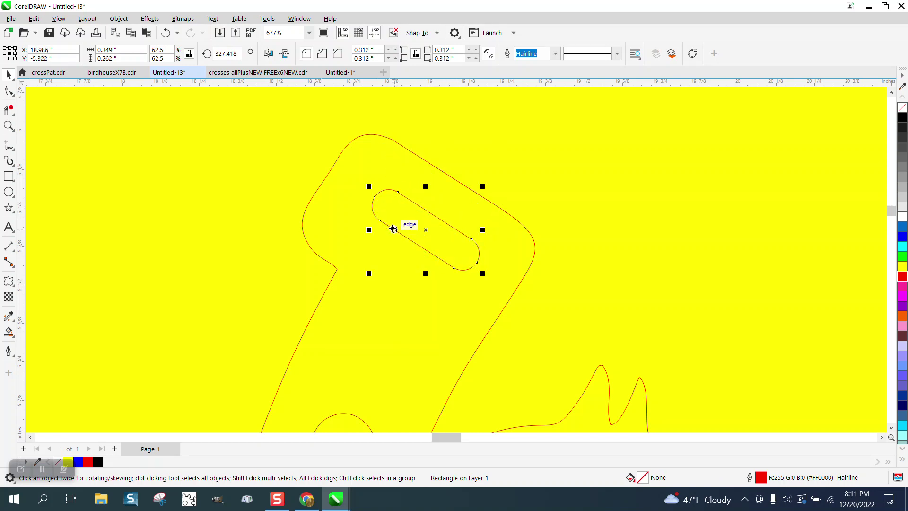
pyautogui.scroll(-2, 240, 195)
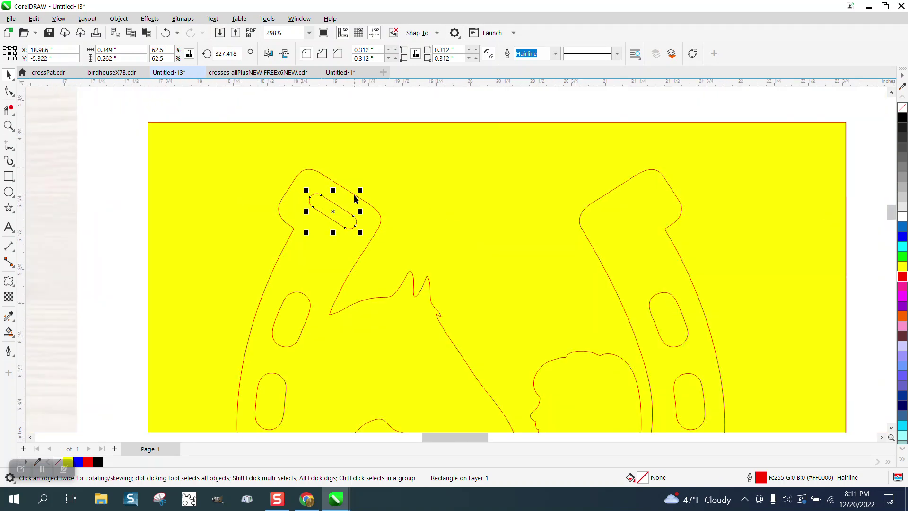
pyautogui.click(269, 54)
pyautogui.moveTo(343, 206); pyautogui.dragTo(625, 207)
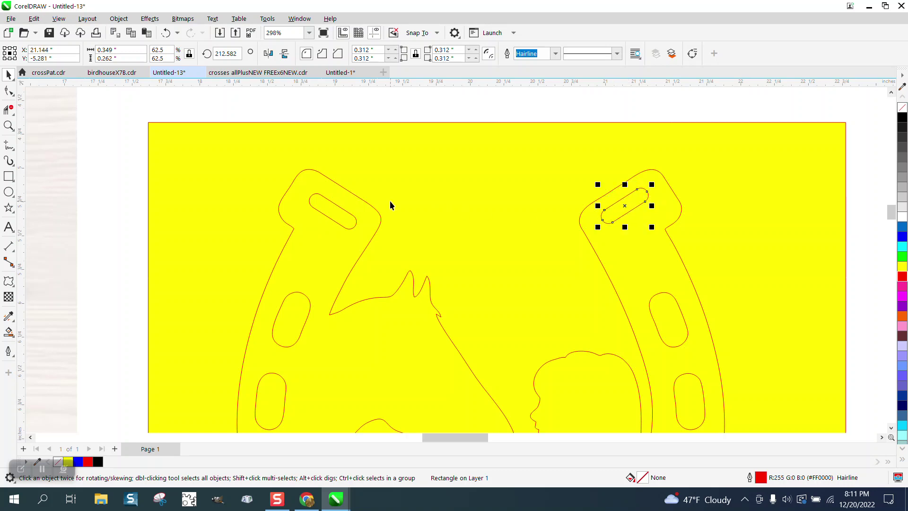
pyautogui.hotkey('ctrl', 'z')
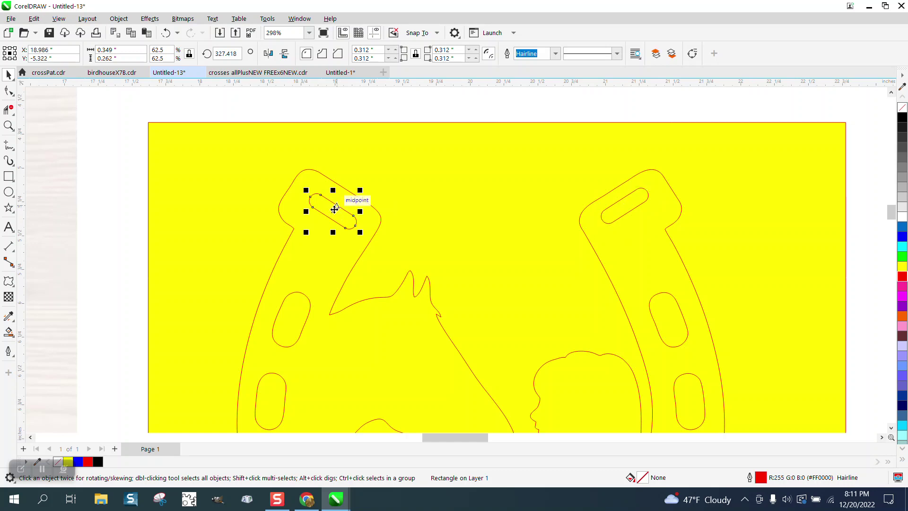
pyautogui.moveTo(339, 208); pyautogui.dragTo(347, 202)
# - Set the nudge distance to 0.1" and nudge the left slot 0.1" down and left
pyautogui.click(385, 107)
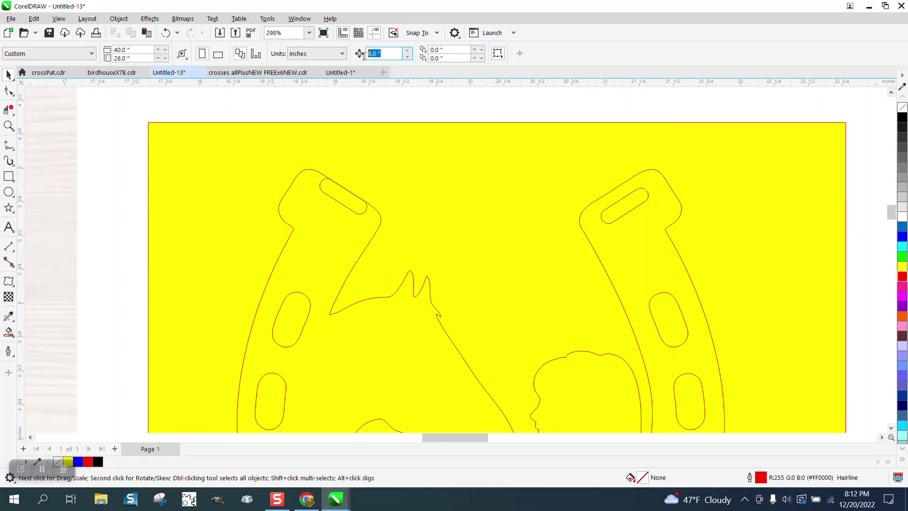
pyautogui.write('.1')
pyautogui.click(350, 208)
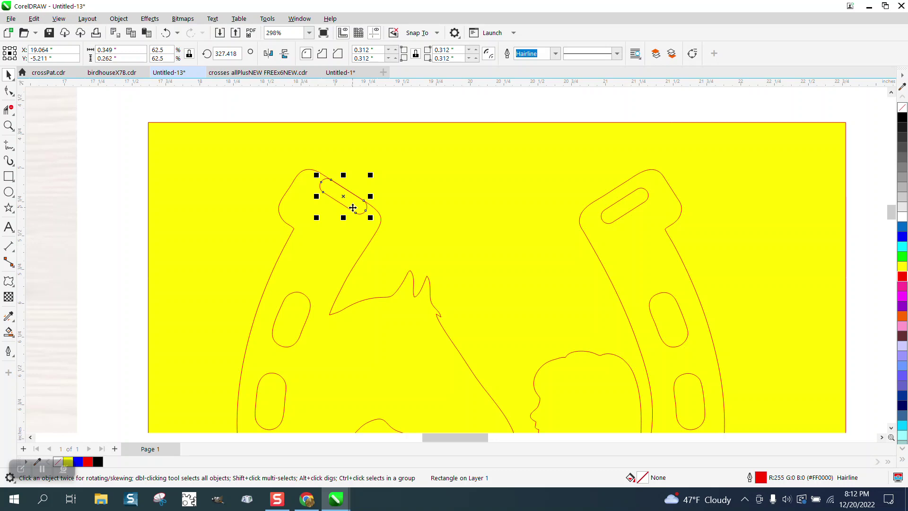
pyautogui.press('Down')
pyautogui.press('Left')
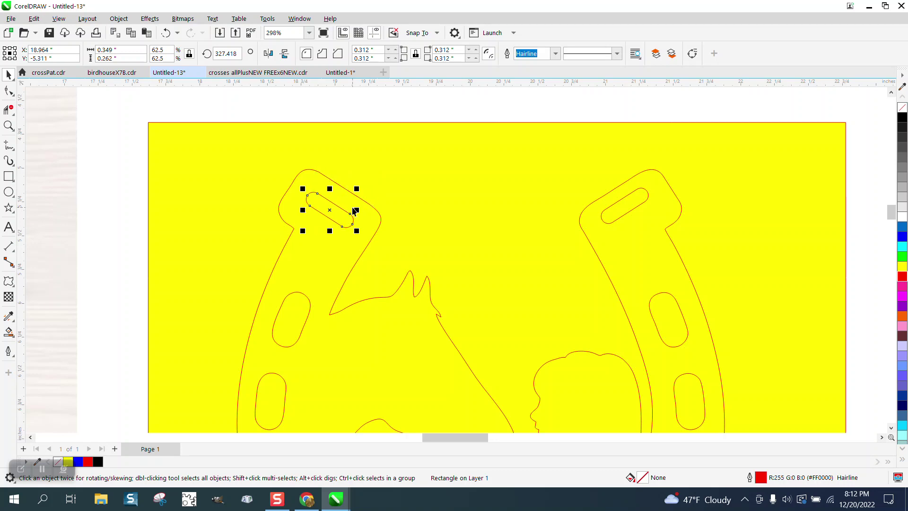
pyautogui.click(623, 202)
pyautogui.moveTo(623, 201); pyautogui.dragTo(617, 195)
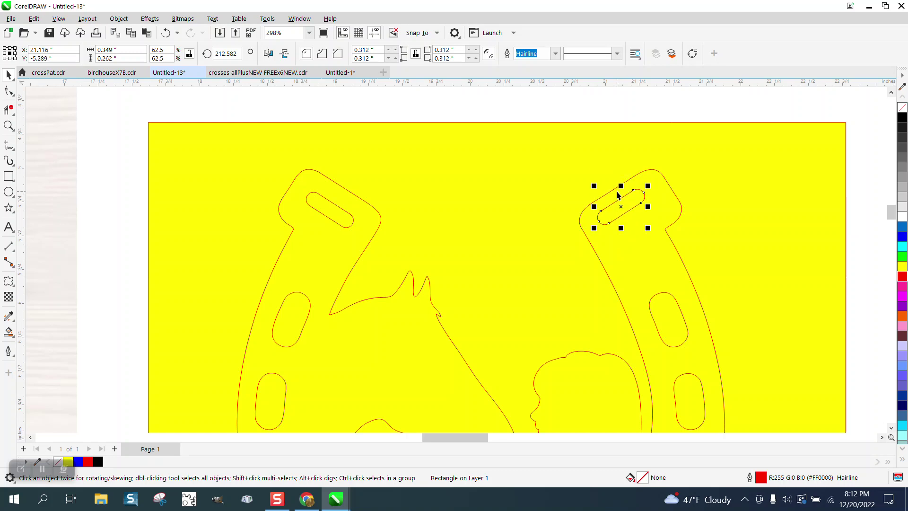
pyautogui.hotkey('ctrl', 'z')
pyautogui.click(690, 218)
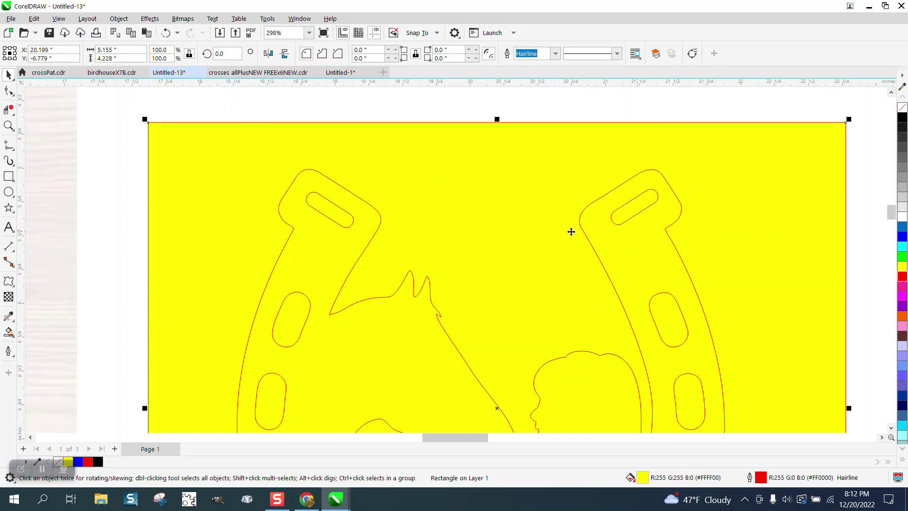
# - Delete the yellow rectangle and zoom out to show the red horseshoe with both slots
pyautogui.scroll(-3, 405, 223)
pyautogui.click(466, 199)
pyautogui.press('Delete')
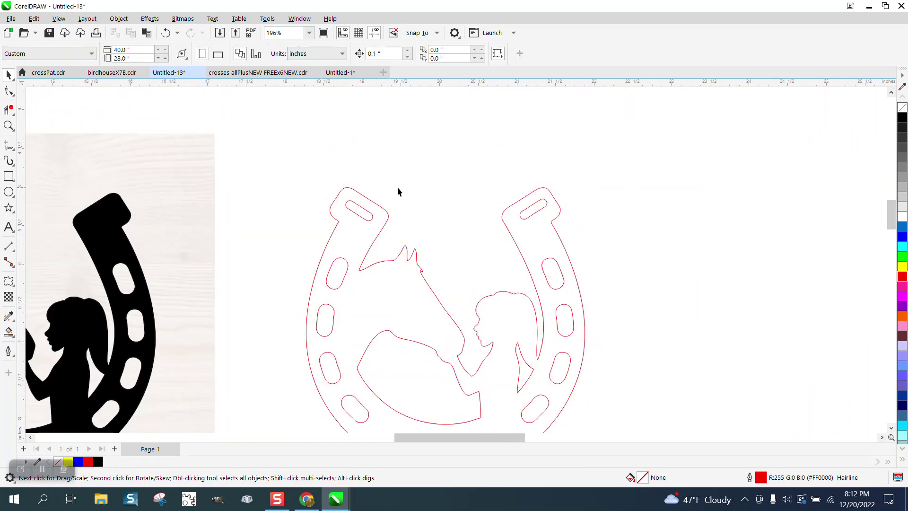
pyautogui.scroll(-4, 400, 191)
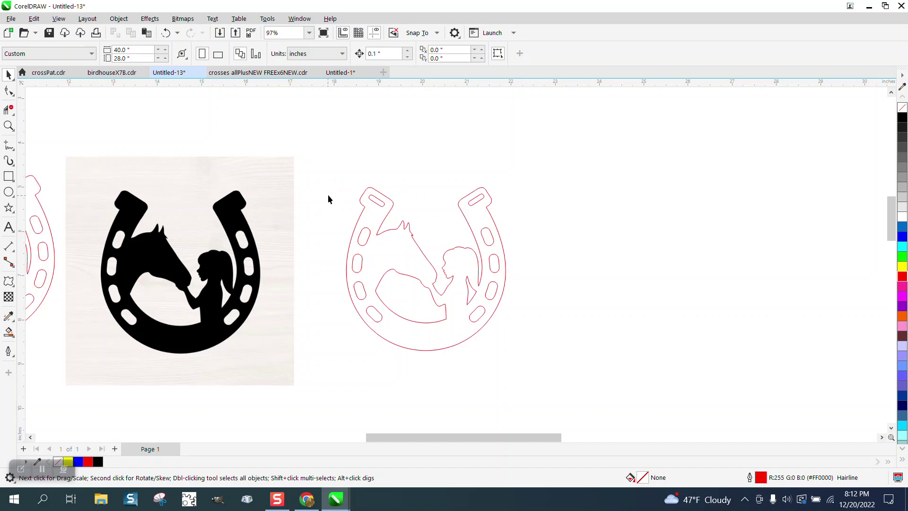